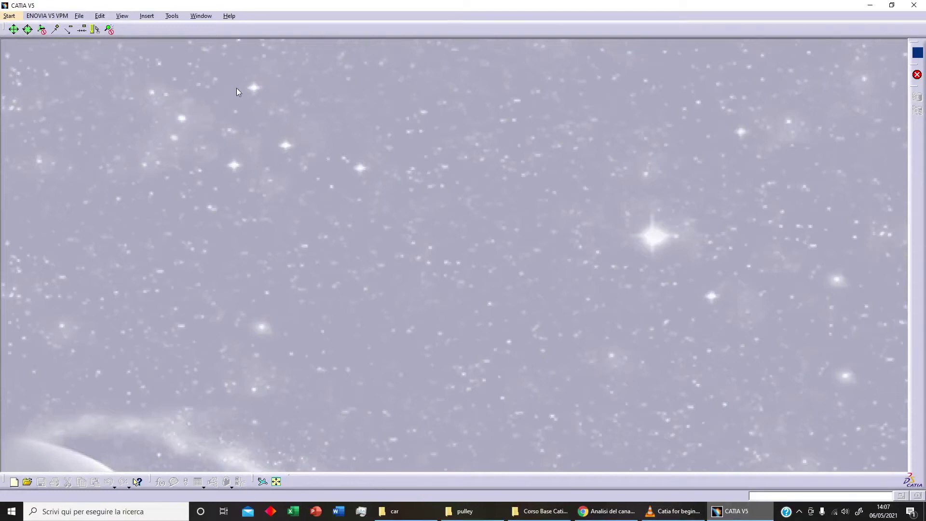
# Step: Create a new part document, Part1, in Part Design with default planes and PartBody
pyautogui.click(5, 17)
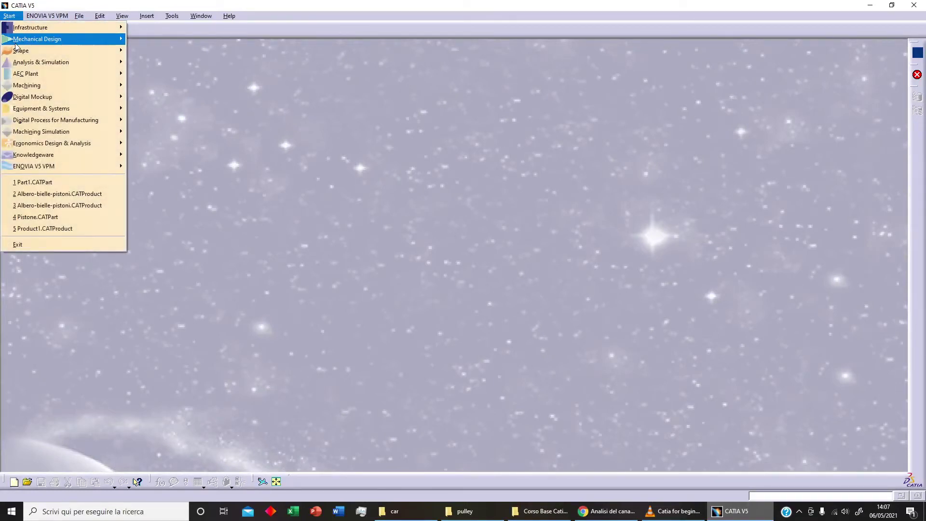
pyautogui.moveTo(16, 41)
pyautogui.click(158, 40)
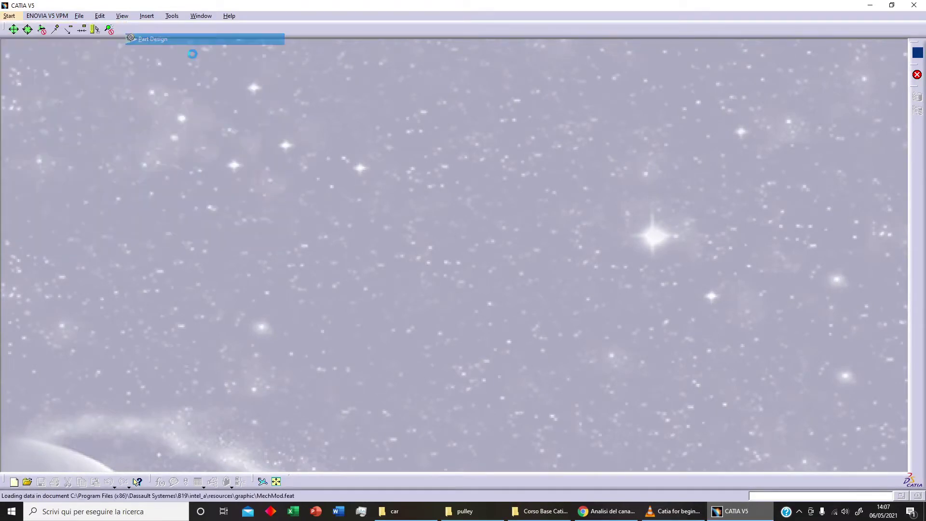
pyautogui.click(856, 456)
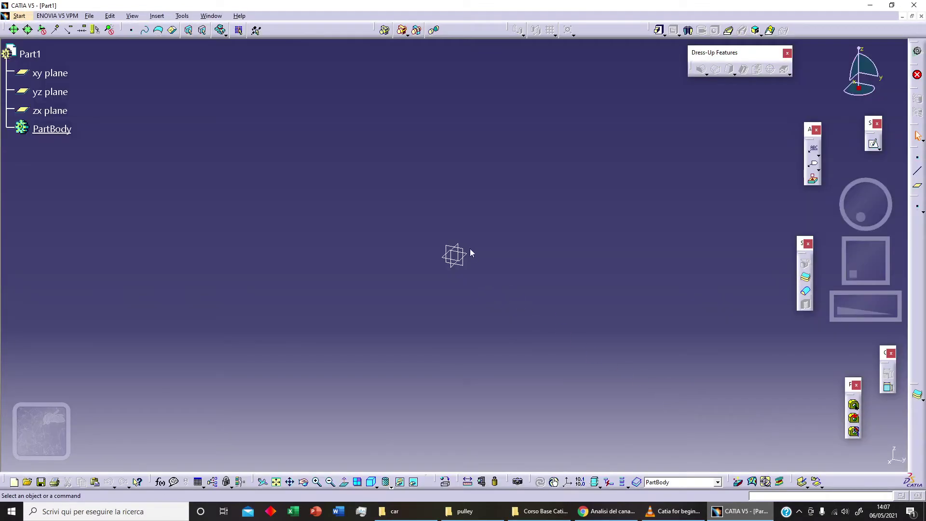
# Step: Start a sketch on the xy plane and draw a circle centred at the origin
pyautogui.click(470, 252)
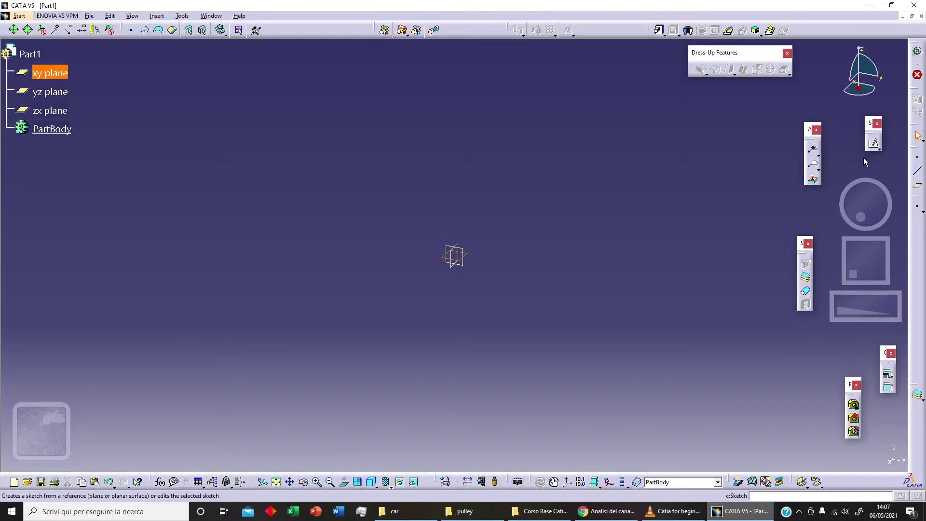
pyautogui.click(916, 295)
pyautogui.click(454, 265)
pyautogui.click(496, 224)
# Step: Constrain the circle's diameter to 50 mm and exit the sketch
pyautogui.click(912, 209)
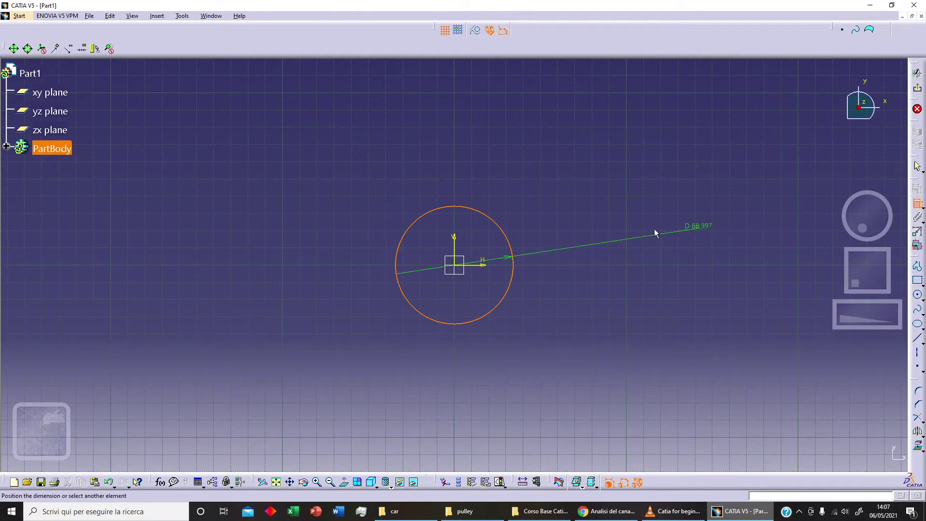
pyautogui.click(562, 234)
pyautogui.doubleClick(562, 234)
pyautogui.write('5')
pyautogui.press('Return')
pyautogui.click(915, 107)
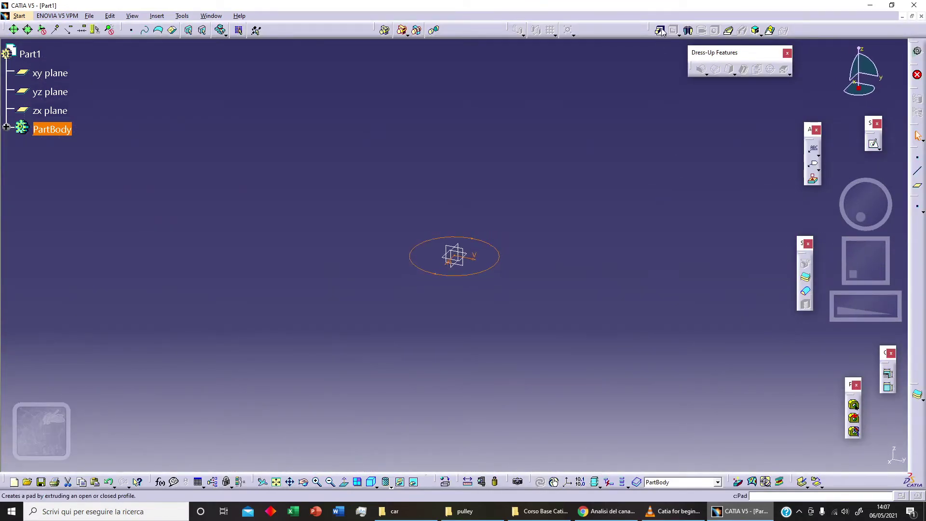
# Step: Pad the circle 100 mm with a 50 mm second limit
pyautogui.click(660, 31)
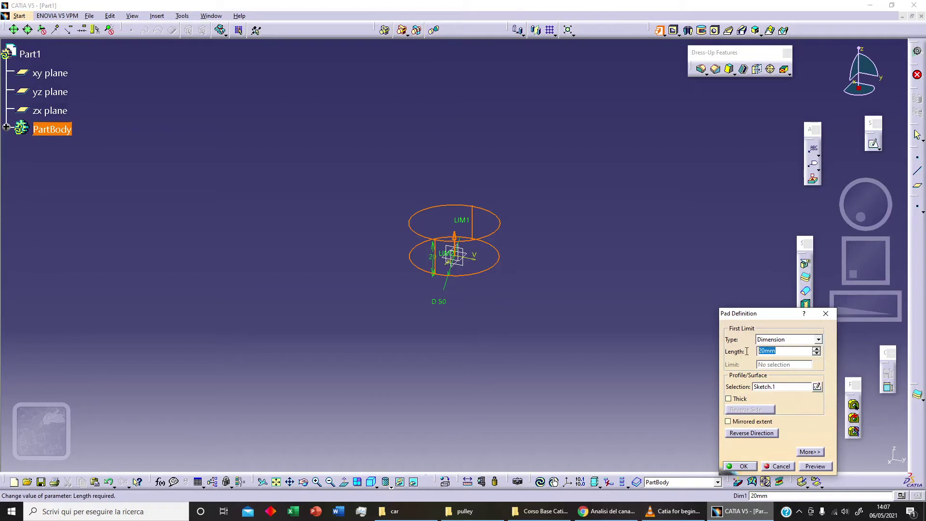
pyautogui.write('100')
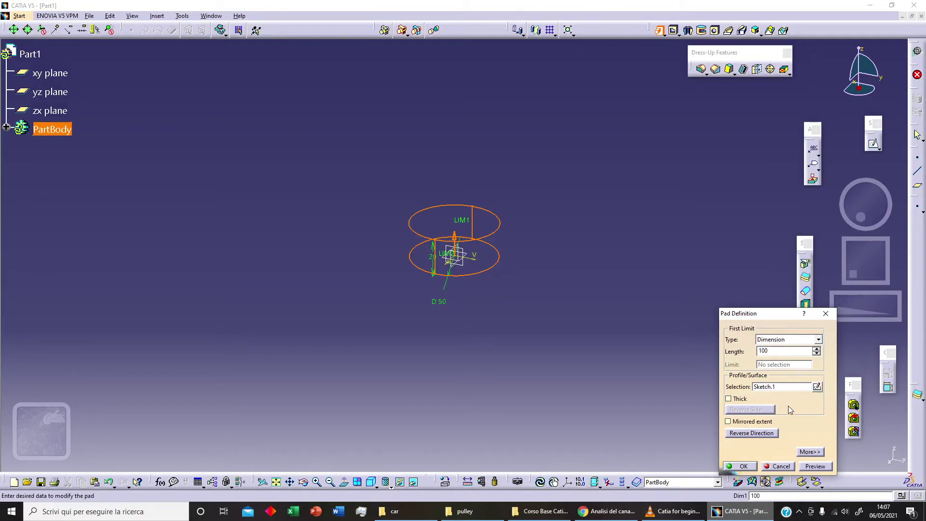
pyautogui.click(807, 451)
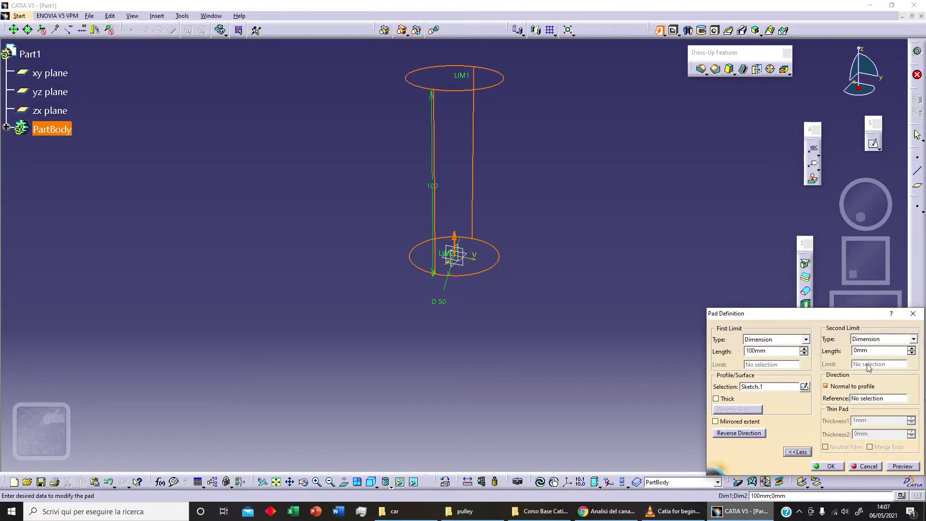
pyautogui.doubleClick(863, 351)
pyautogui.write('50')
# Step: Make the pad thin with a 5 mm wall thickness and create the tube
pyautogui.click(728, 400)
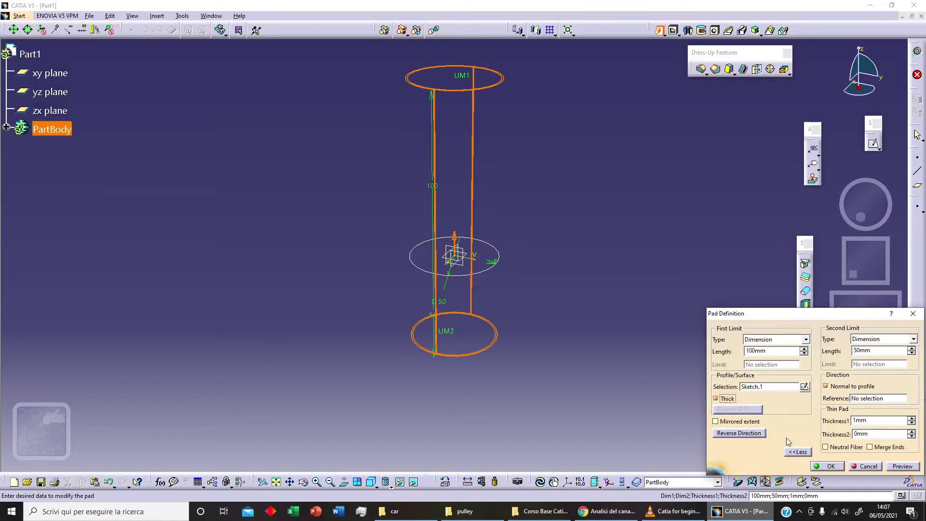
pyautogui.click(911, 419)
pyautogui.click(911, 419)
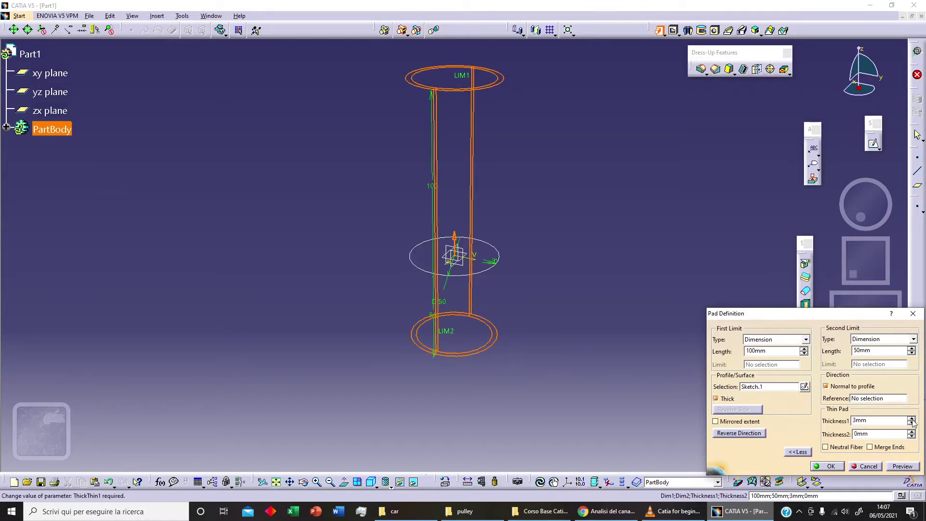
pyautogui.click(911, 419)
pyautogui.click(911, 419)
pyautogui.click(910, 466)
pyautogui.click(827, 466)
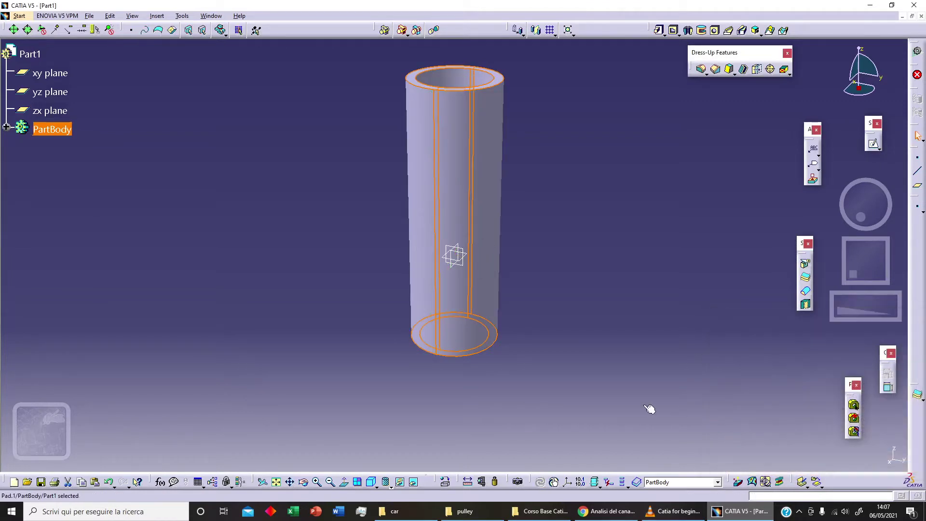
# Step: Apply Copper from the Metal material catalogue to the tube
pyautogui.click(375, 339)
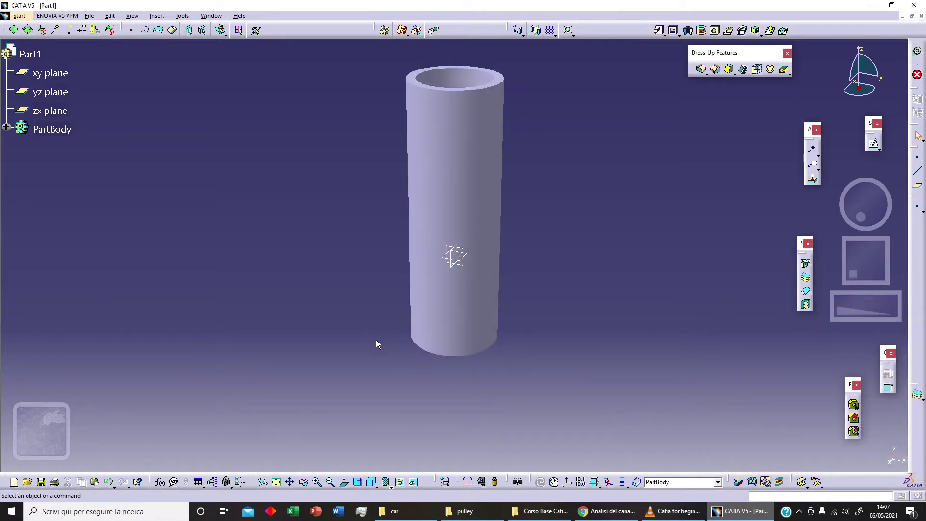
pyautogui.click(434, 188)
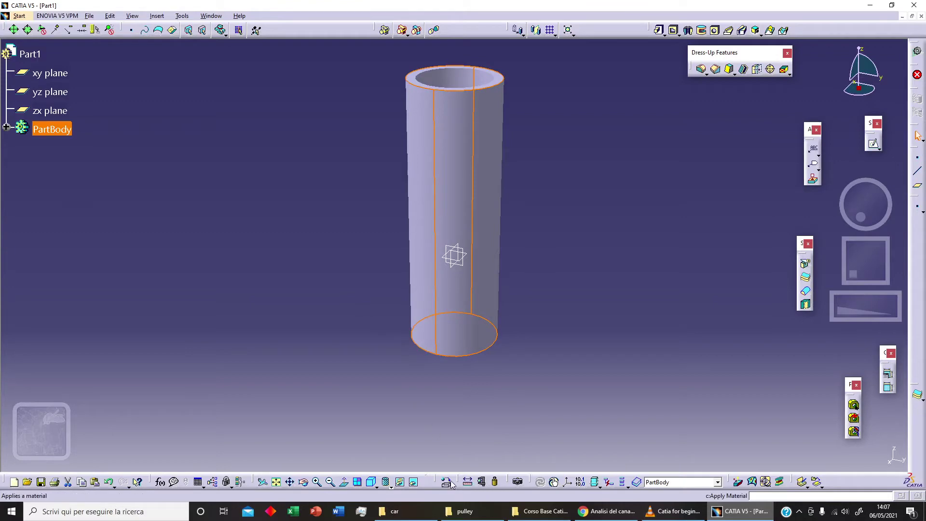
pyautogui.click(536, 478)
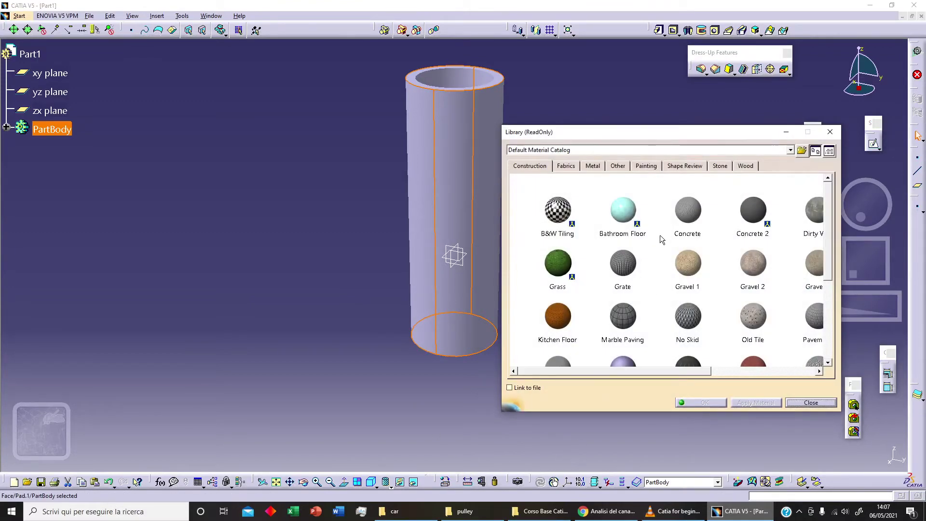
pyautogui.click(592, 166)
pyautogui.click(629, 264)
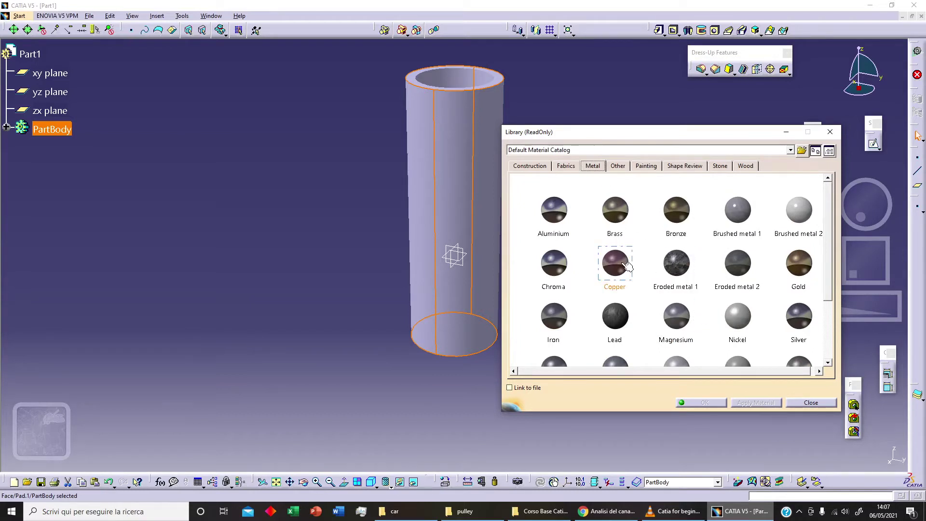
pyautogui.click(755, 402)
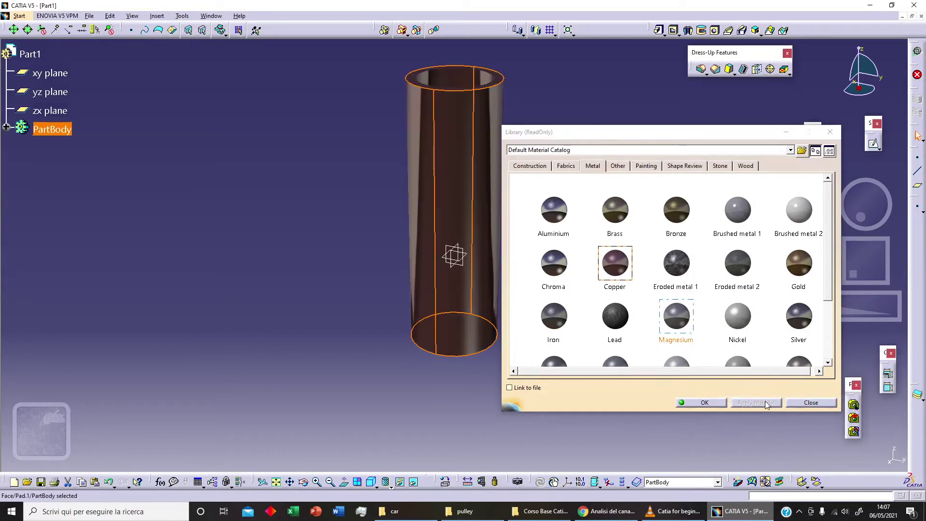
pyautogui.click(715, 404)
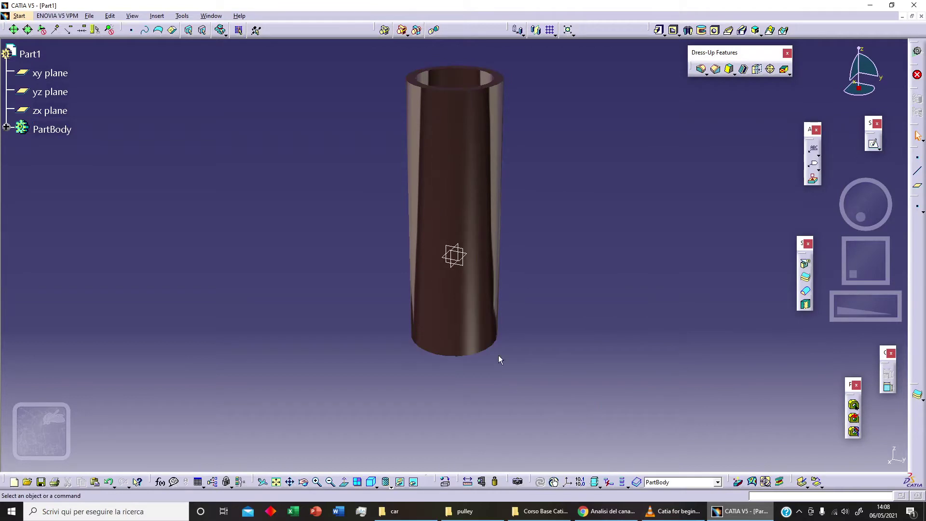
# Step: Start Measure Between with both selection modes set to Edge only
pyautogui.click(391, 485)
pyautogui.click(468, 481)
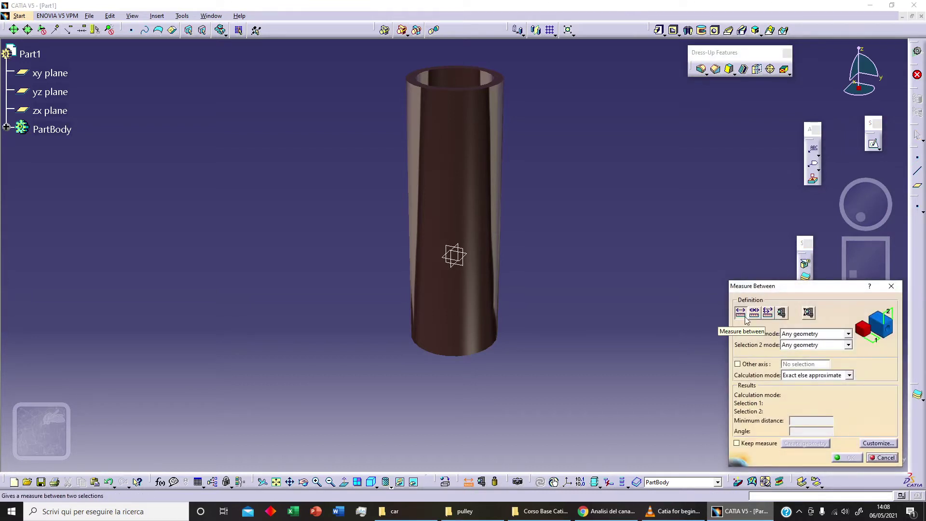
pyautogui.click(804, 333)
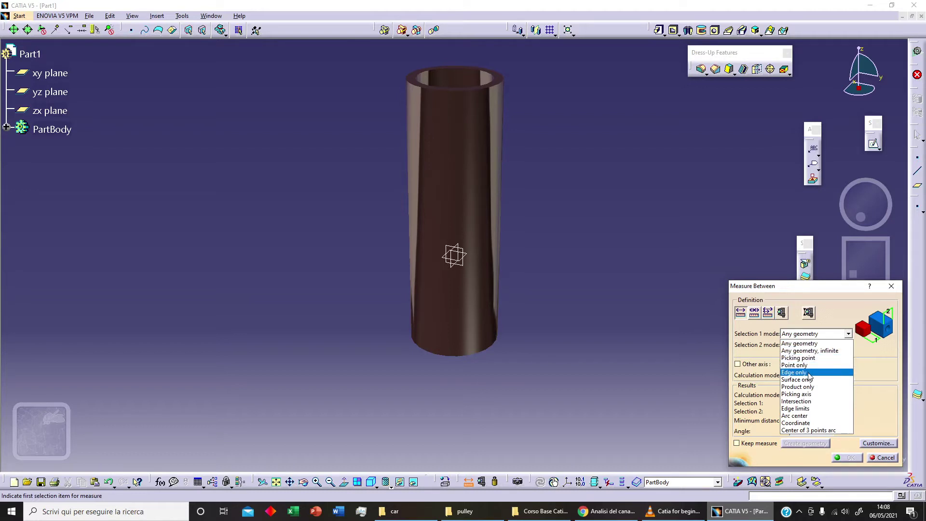
pyautogui.click(806, 372)
pyautogui.click(808, 345)
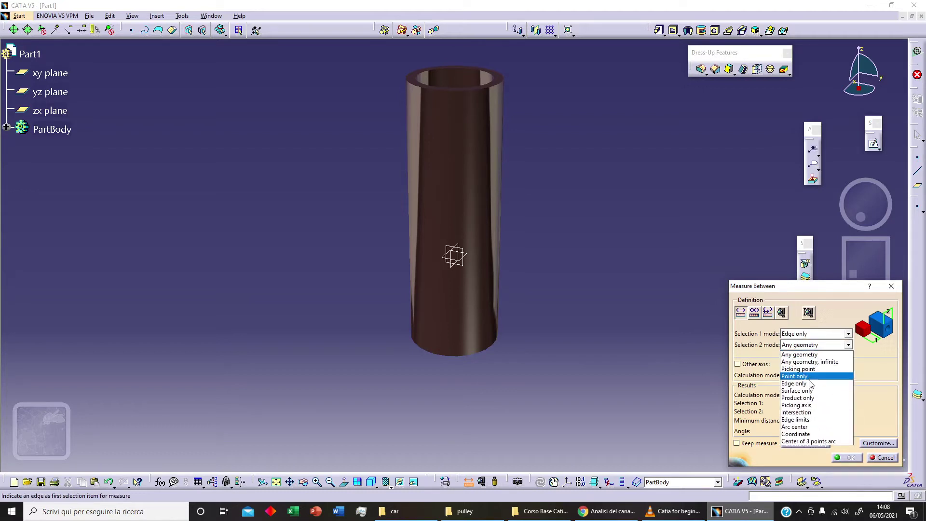
pyautogui.click(807, 384)
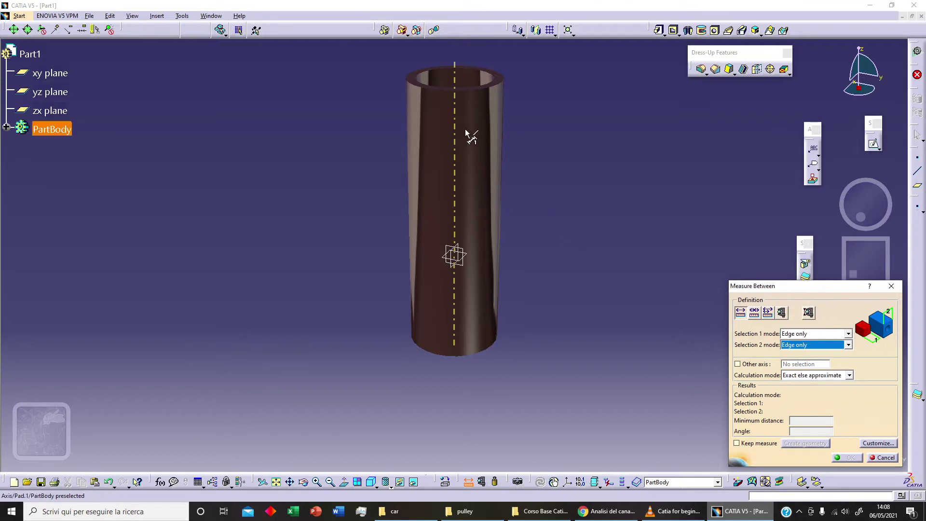
# Step: Measure between the top and bottom circular edges, reading 150 mm, then close it
pyautogui.click(476, 91)
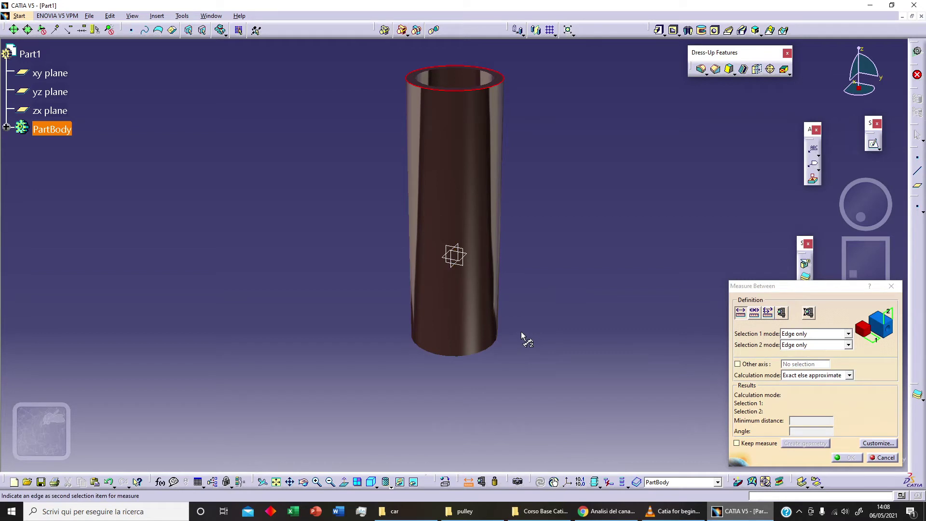
pyautogui.click(496, 347)
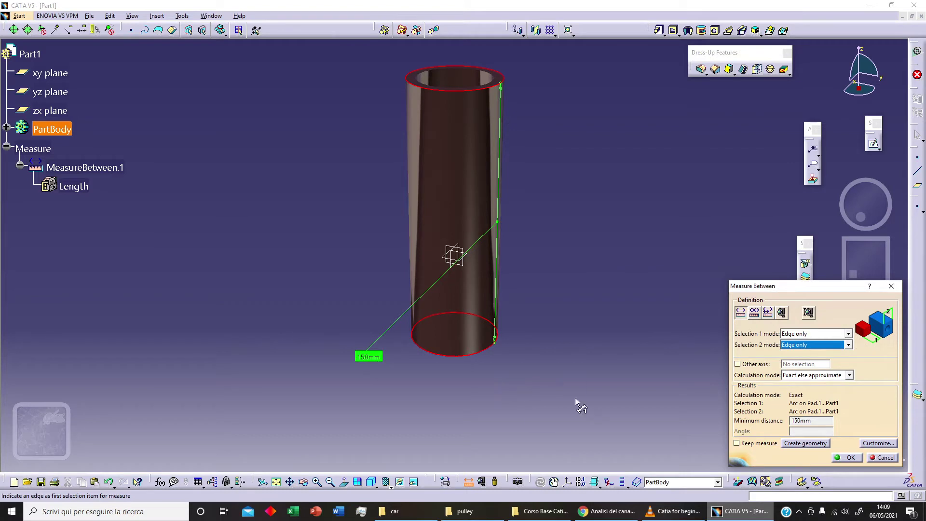
pyautogui.click(845, 457)
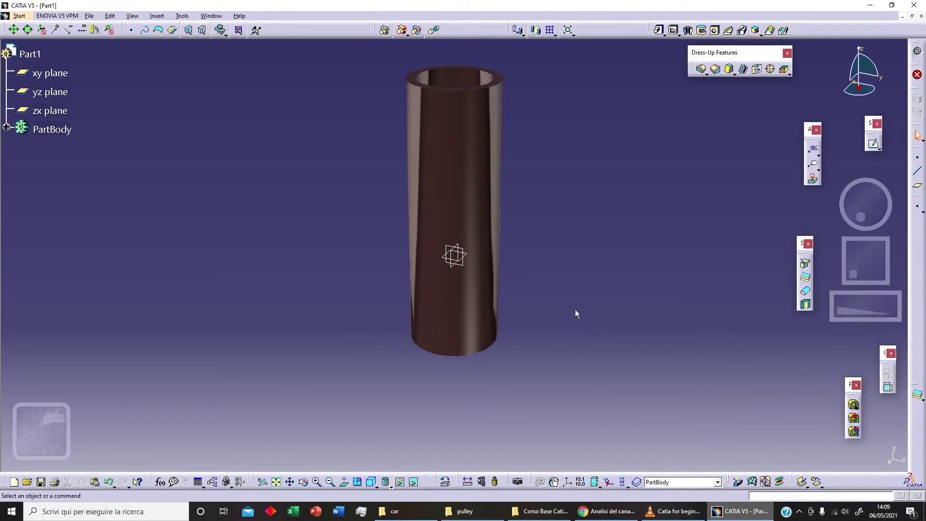
# Step: Measure from the top inner edge to the bottom edge, reading 150.083 mm
pyautogui.click(467, 482)
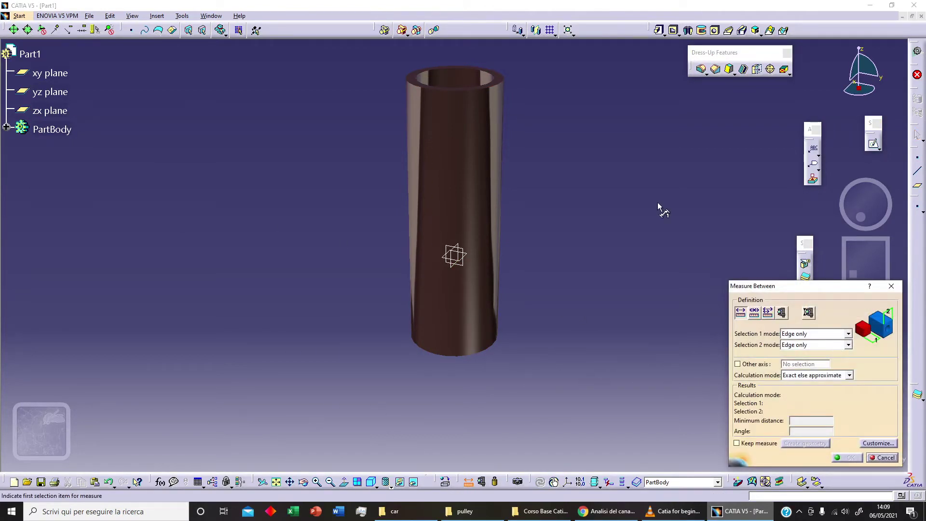
pyautogui.moveTo(554, 141); pyautogui.dragTo(539, 207, button='middle')
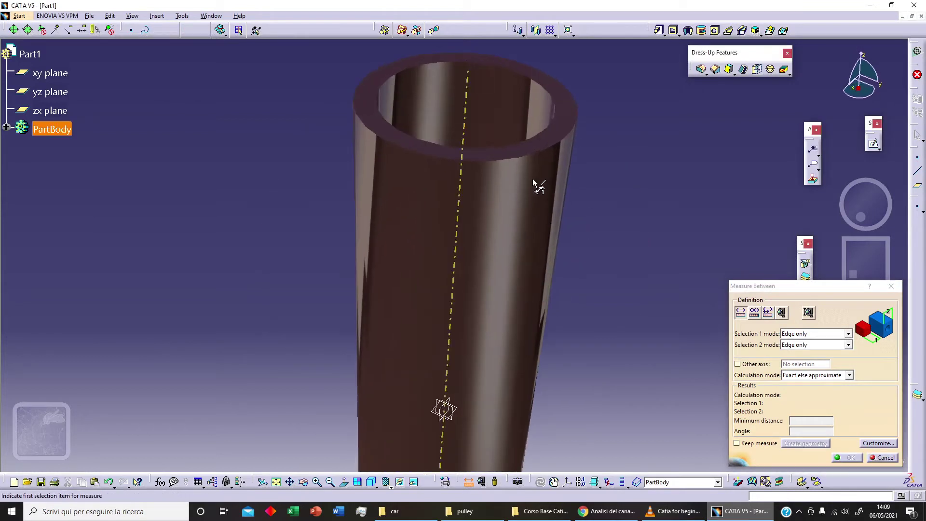
pyautogui.click(539, 137)
pyautogui.moveTo(543, 274); pyautogui.dragTo(510, 110, button='middle')
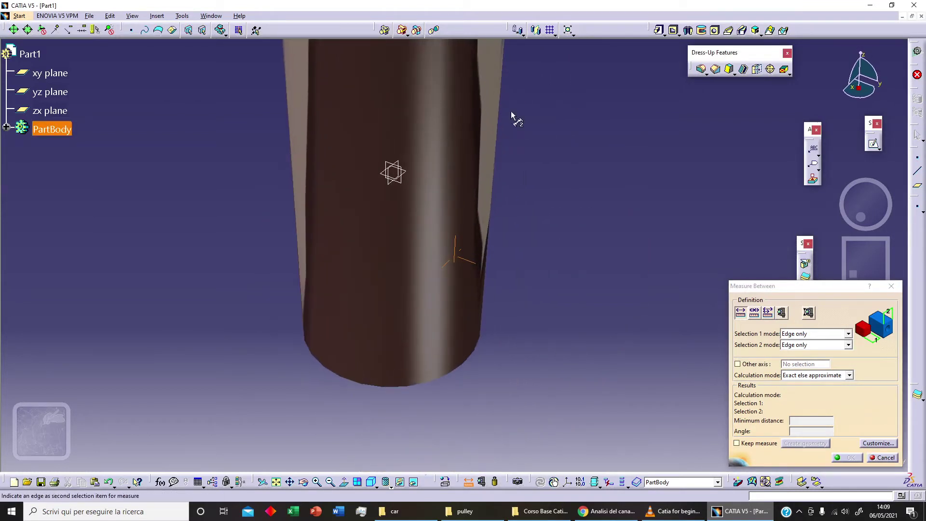
pyautogui.click(475, 356)
# Step: Rotate the tube upright and apply a standard straight-on view
pyautogui.moveTo(489, 372); pyautogui.dragTo(502, 352, button='middle')
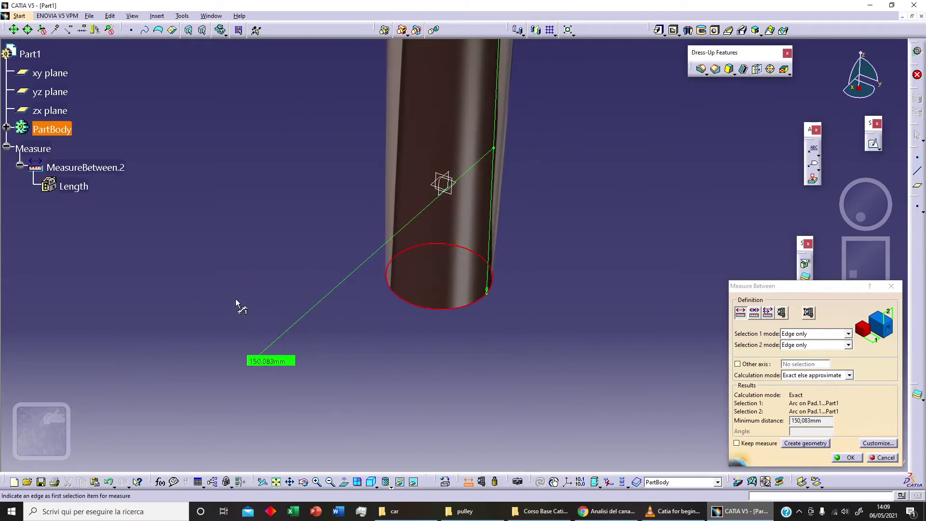
pyautogui.moveTo(283, 368)
pyautogui.moveTo(550, 179); pyautogui.dragTo(545, 277, button='middle')
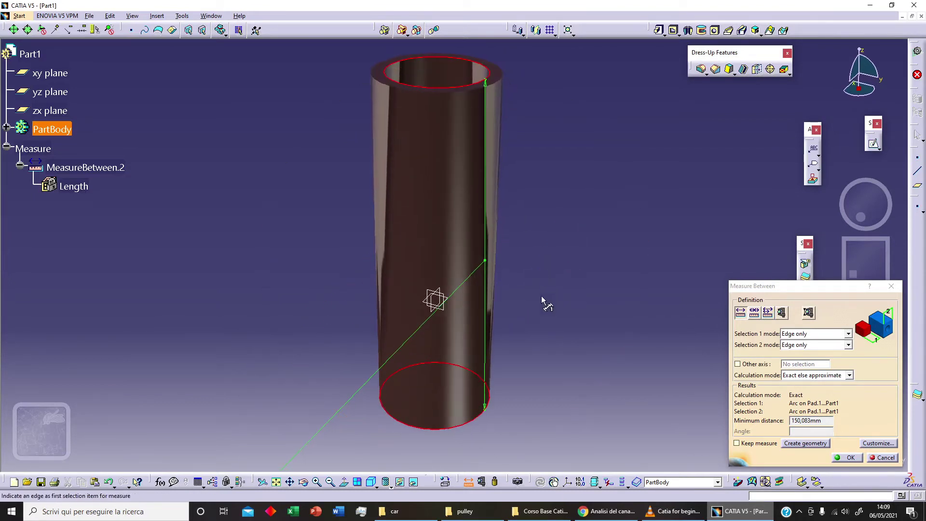
pyautogui.click(379, 486)
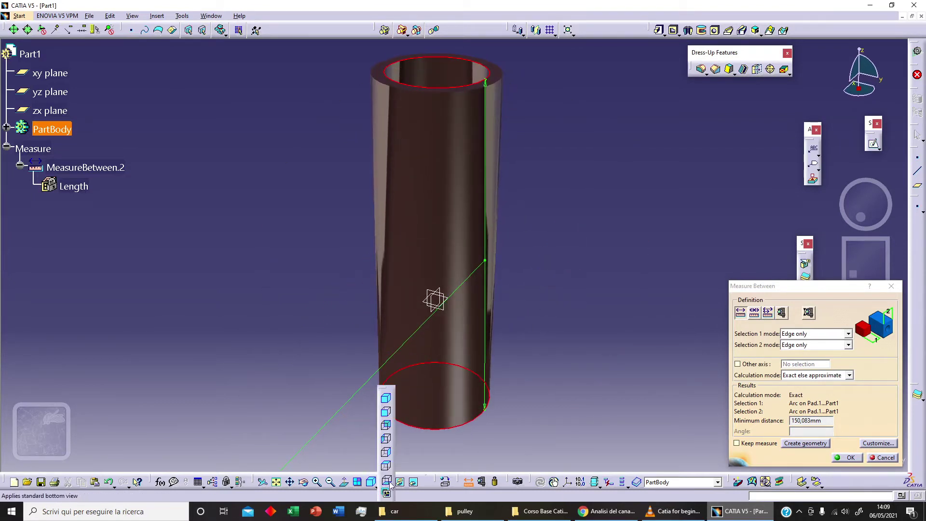
pyautogui.click(393, 416)
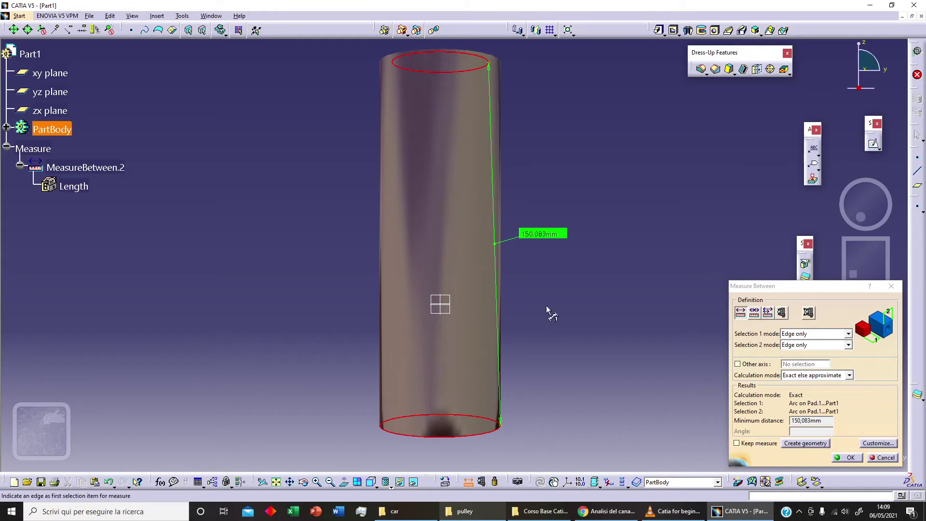
# Step: Close the previous measurement and start Measure Between with both modes set to Surface only
pyautogui.click(848, 460)
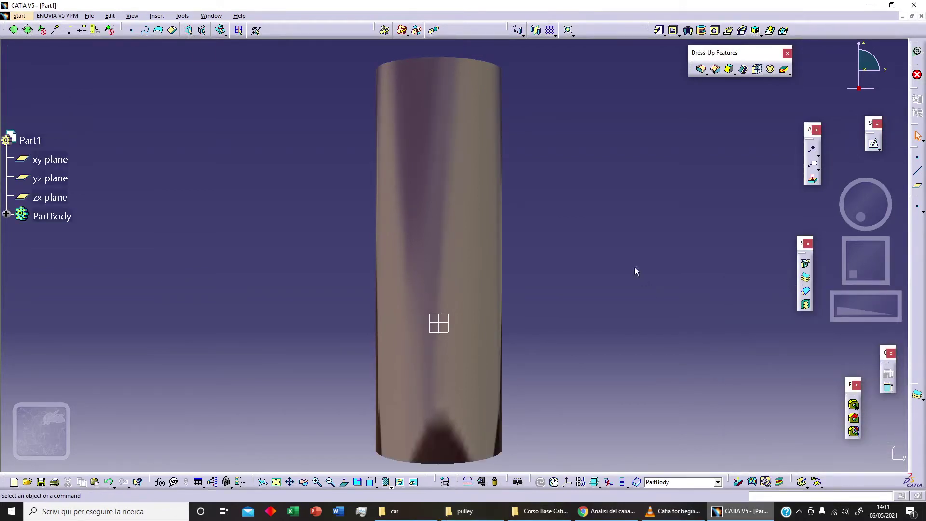
pyautogui.moveTo(528, 178); pyautogui.dragTo(450, 170, button='middle')
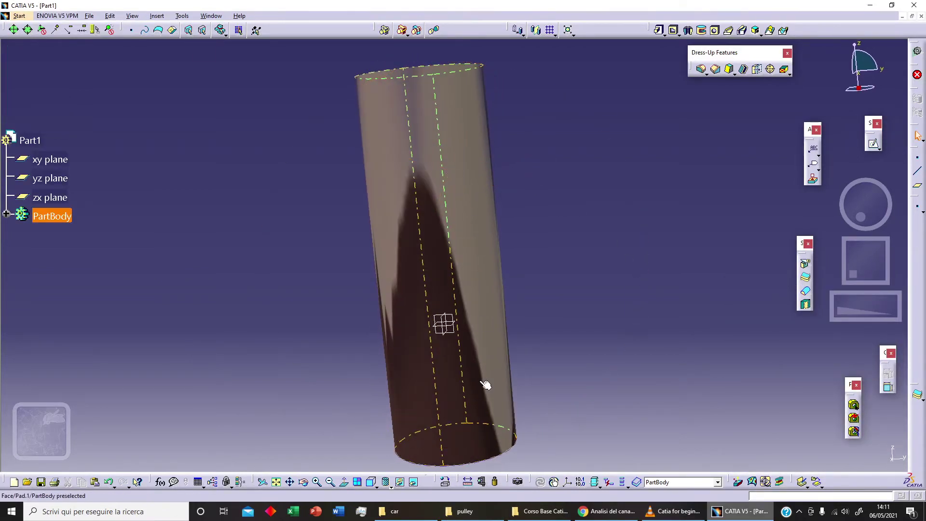
pyautogui.click(467, 482)
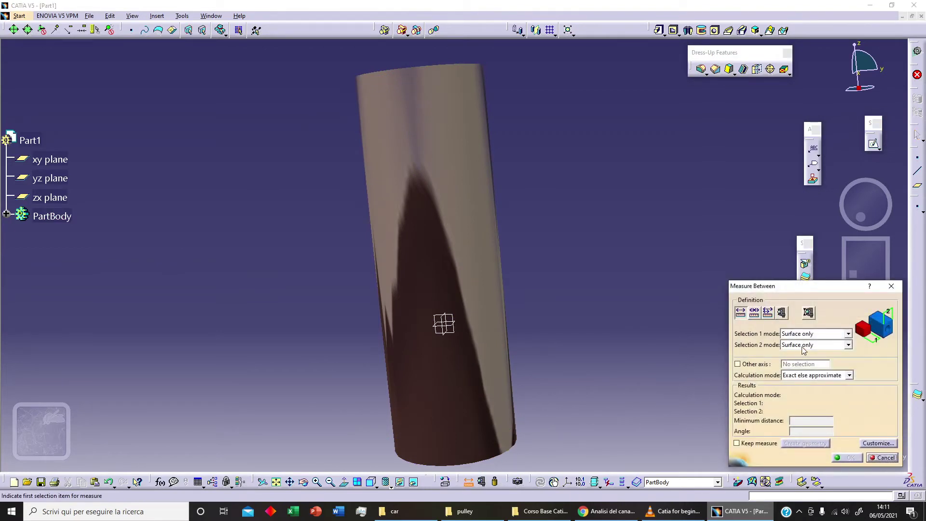
pyautogui.click(811, 334)
pyautogui.click(812, 380)
pyautogui.click(813, 344)
pyautogui.click(811, 390)
# Step: Measure between the outer and inner cylindrical faces, reading 5 mm, then close it
pyautogui.moveTo(659, 250); pyautogui.dragTo(535, 224, button='middle')
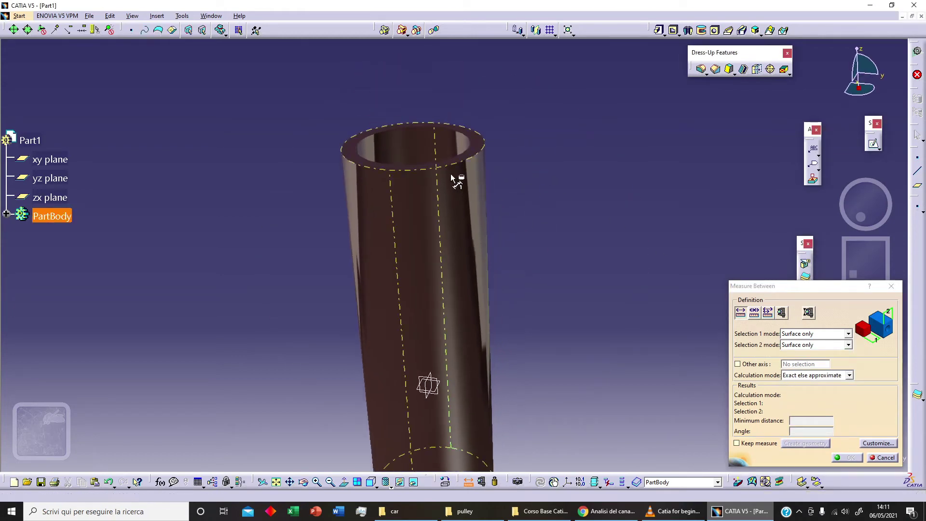
pyautogui.click(418, 144)
pyautogui.moveTo(423, 148); pyautogui.dragTo(473, 200, button='middle')
pyautogui.click(473, 200)
pyautogui.moveTo(519, 182); pyautogui.dragTo(490, 175, button='middle')
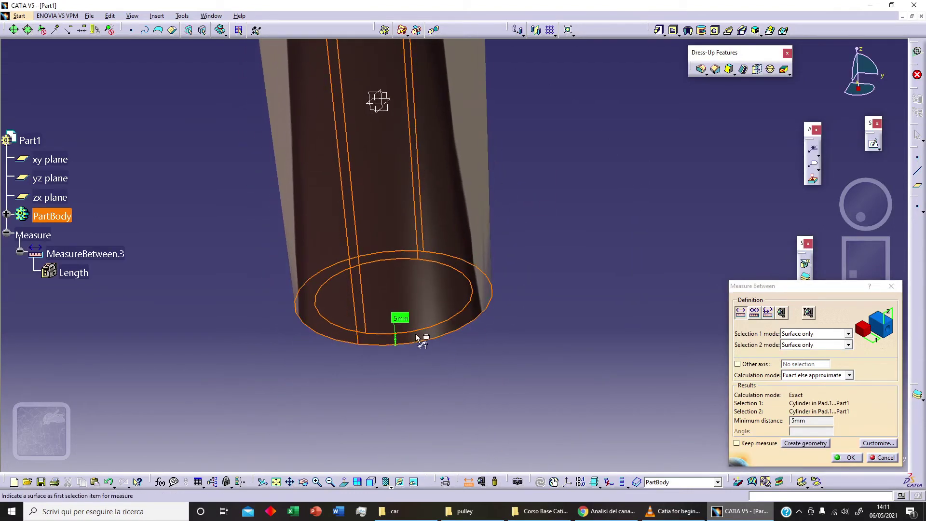
pyautogui.moveTo(531, 362); pyautogui.dragTo(423, 324, button='middle')
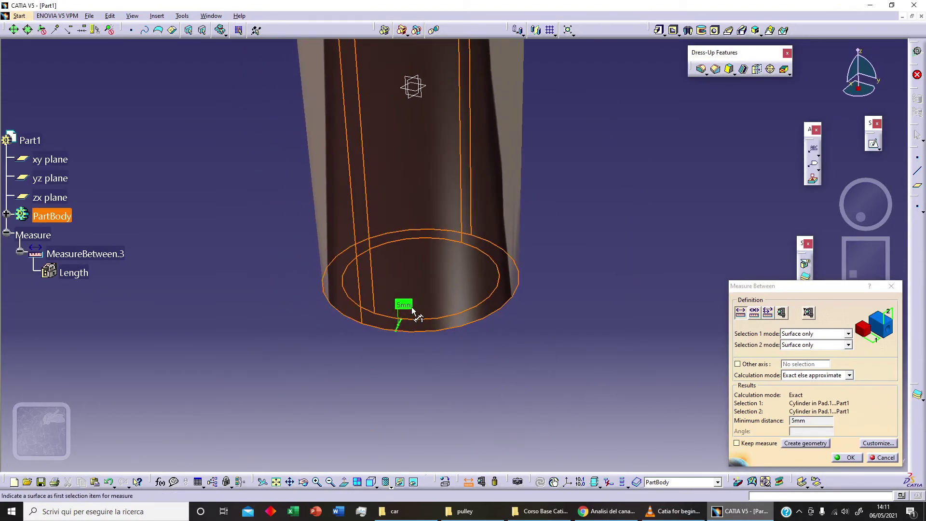
pyautogui.click(847, 457)
pyautogui.moveTo(660, 209)
pyautogui.mouseDown(button='middle')
pyautogui.moveTo(583, 248)
pyautogui.moveTo(584, 475)
pyautogui.mouseUp(button='middle')
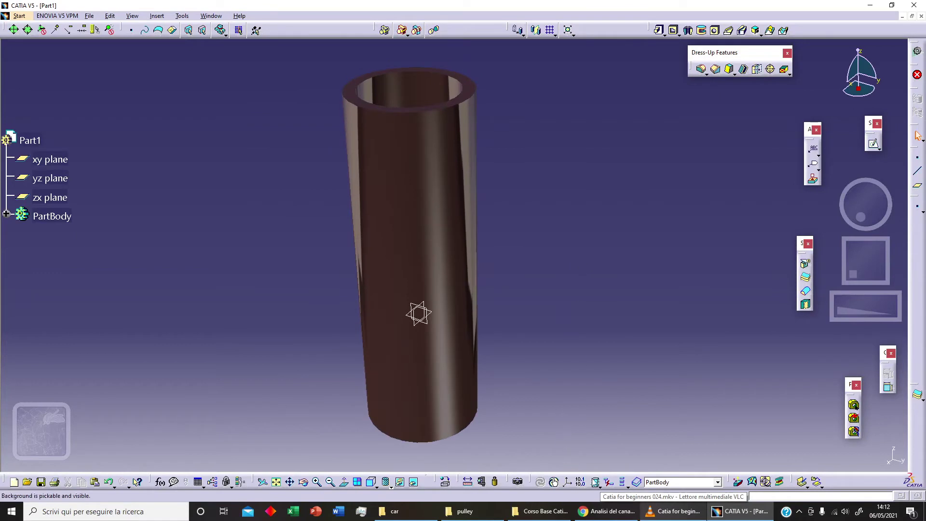
# Step: Measure between the top and bottom rim faces, reading 150 mm at 0°, then close it
pyautogui.click(468, 481)
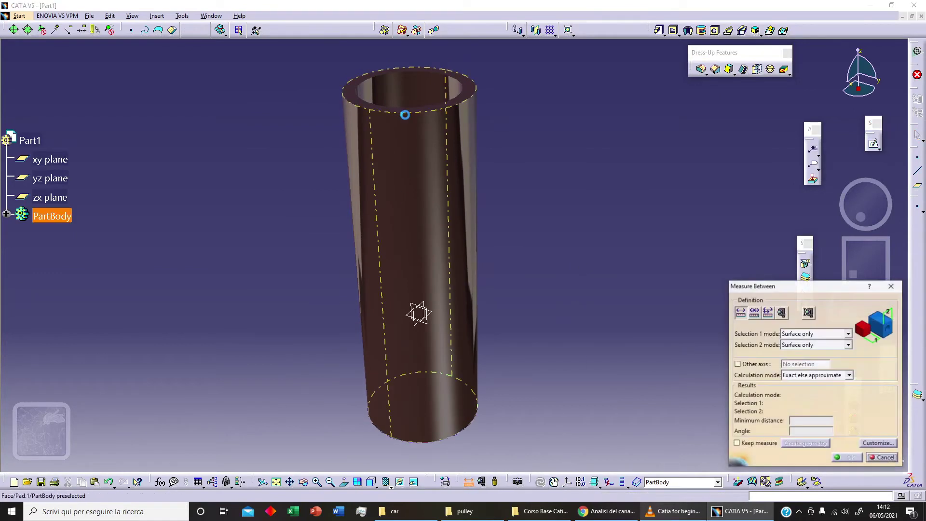
pyautogui.click(427, 108)
pyautogui.moveTo(427, 107); pyautogui.dragTo(456, 178, button='middle')
pyautogui.click(455, 179)
pyautogui.moveTo(538, 263); pyautogui.dragTo(325, 190, button='middle')
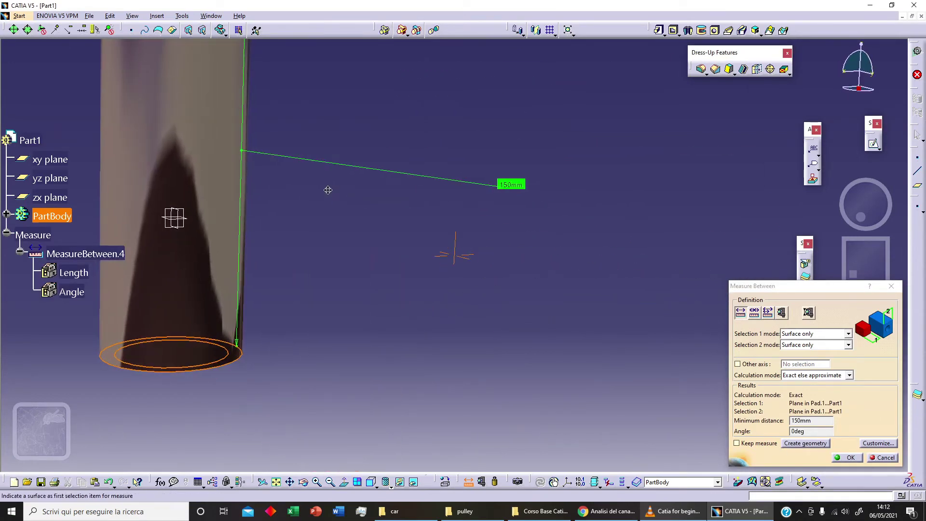
pyautogui.click(850, 458)
pyautogui.moveTo(434, 270); pyautogui.dragTo(507, 299, button='middle')
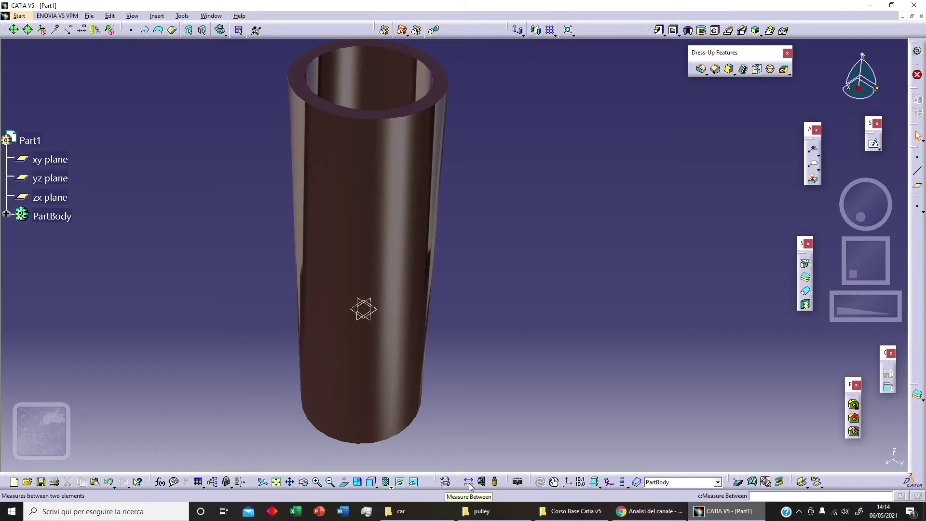
# Step: Use Measure Item on the tube cylinder to read its 25 mm radius
pyautogui.click(467, 481)
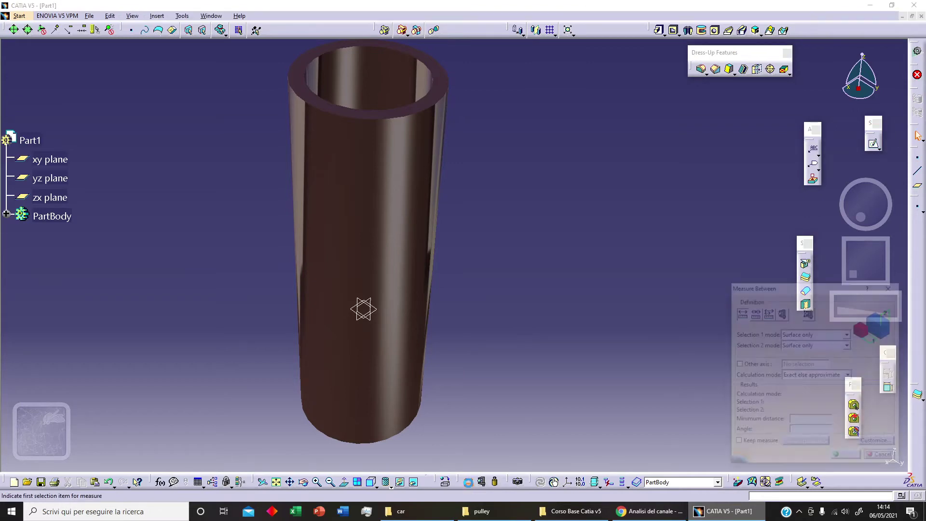
pyautogui.click(781, 313)
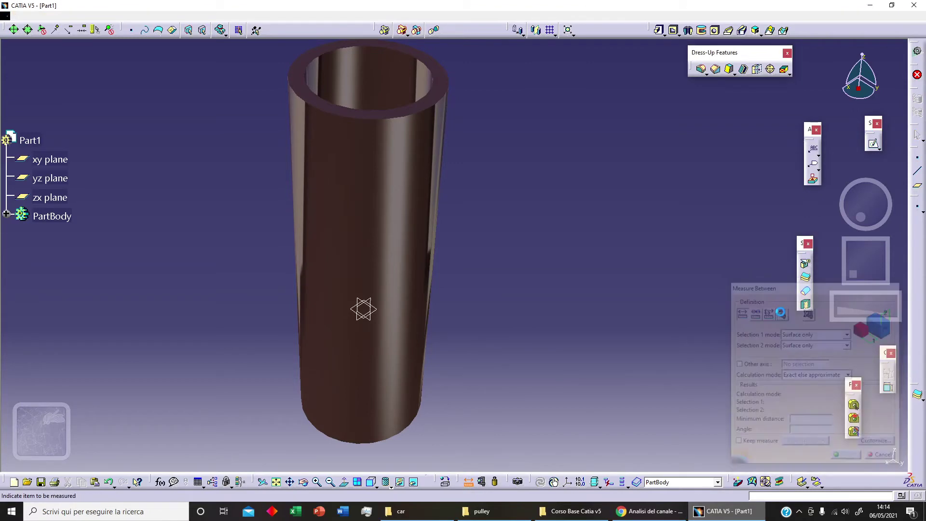
pyautogui.click(392, 150)
pyautogui.scroll(3, 463, 289)
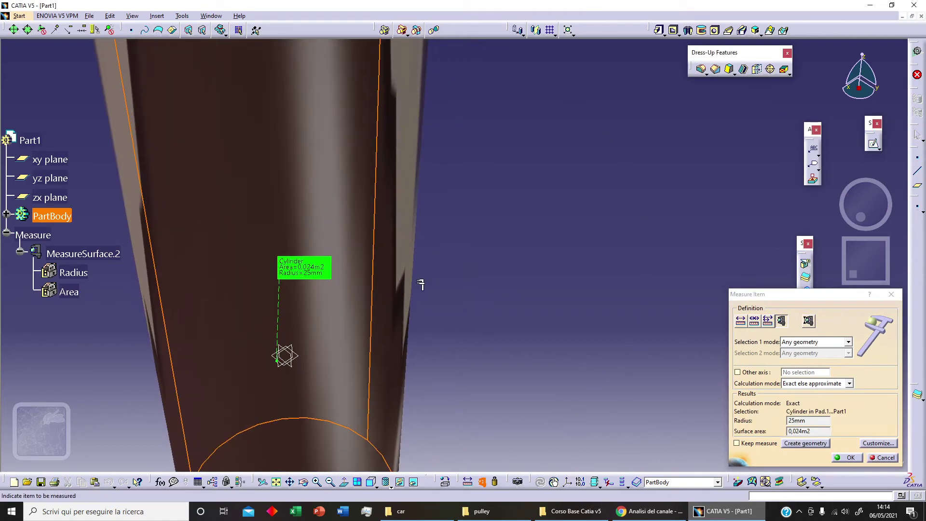
pyautogui.moveTo(454, 272); pyautogui.dragTo(426, 259, button='middle')
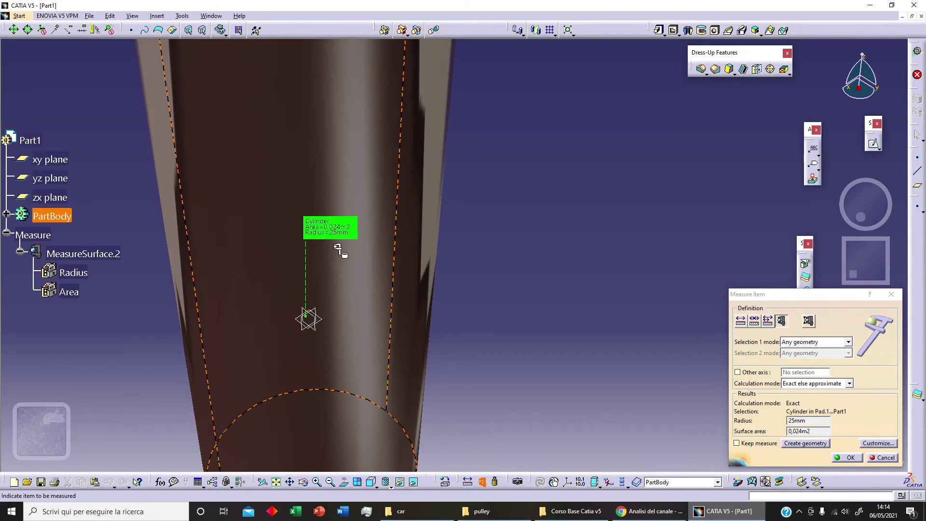
# Step: Measure the wall thickness as about 4.952 mm, then close the measurement
pyautogui.click(809, 321)
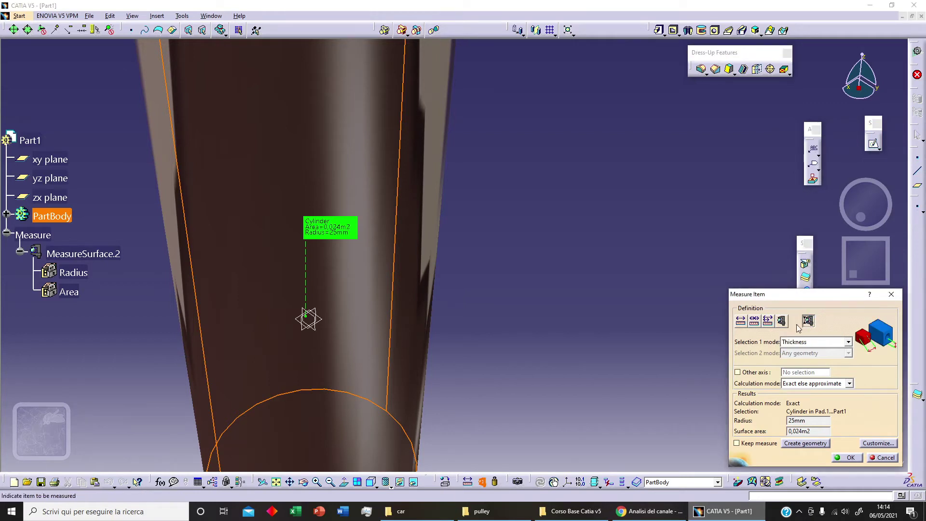
pyautogui.click(369, 174)
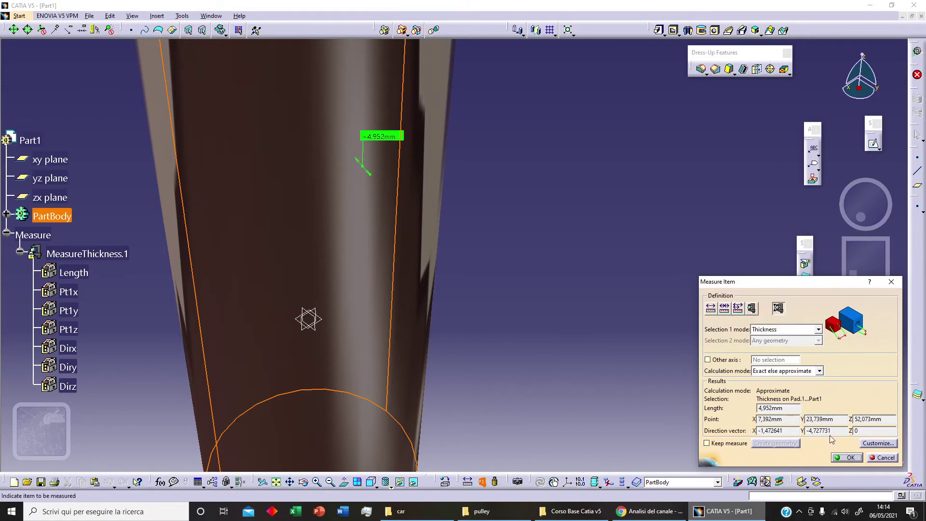
pyautogui.click(850, 457)
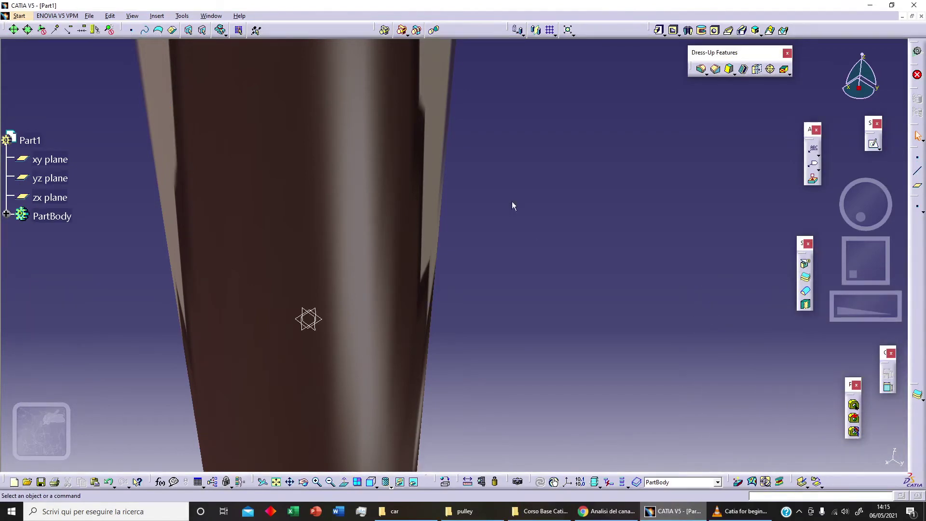
pyautogui.moveTo(509, 186); pyautogui.dragTo(511, 238, button='middle')
# Step: Measure from a picked tube axis to the tube surface, giving 0 mm as MeasureBetween.5
pyautogui.click(467, 480)
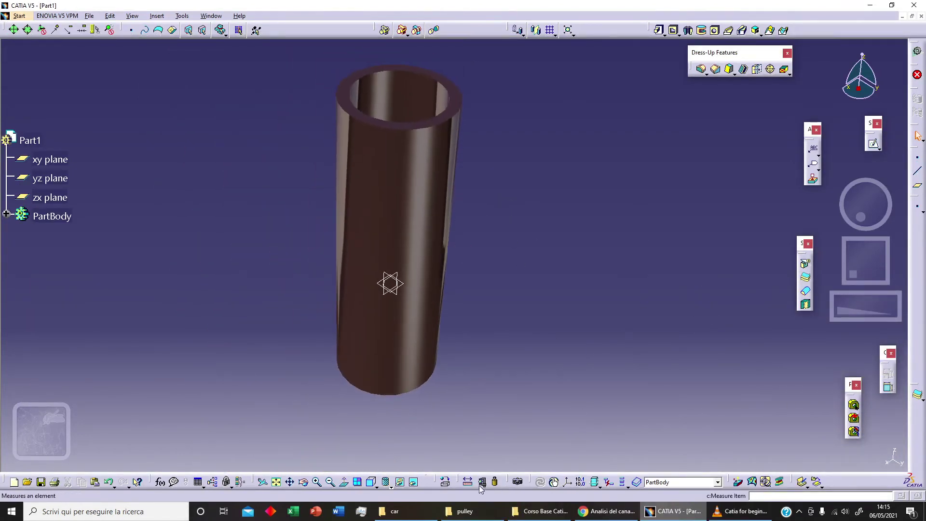
pyautogui.click(819, 335)
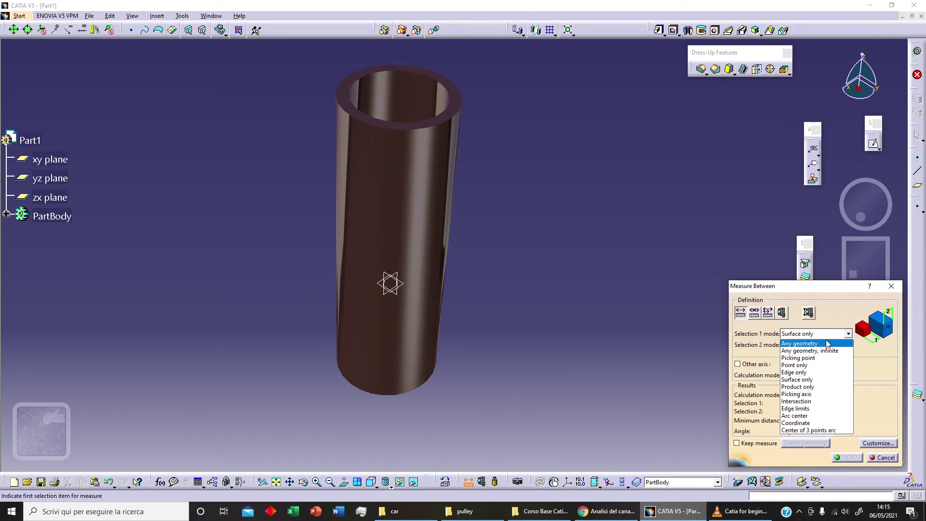
pyautogui.click(832, 398)
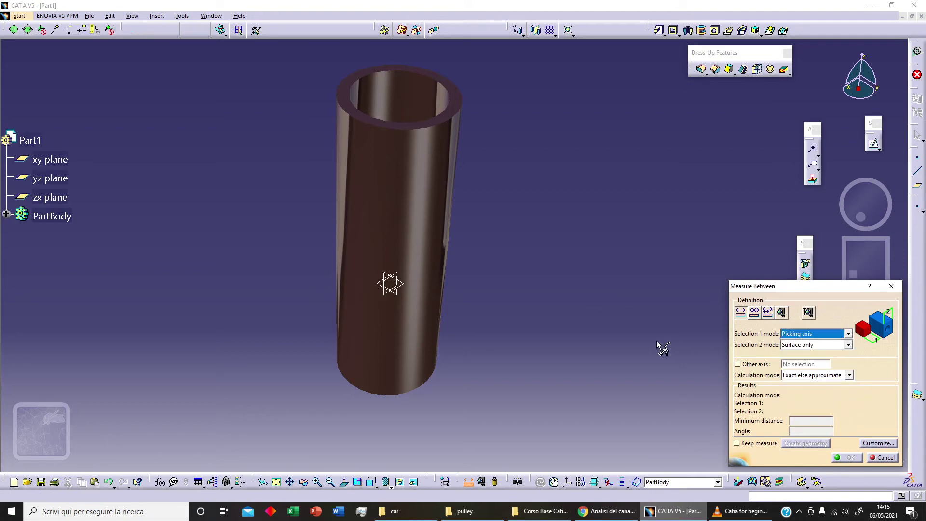
pyautogui.click(402, 102)
pyautogui.moveTo(449, 165); pyautogui.dragTo(496, 202, button='middle')
pyautogui.click(415, 203)
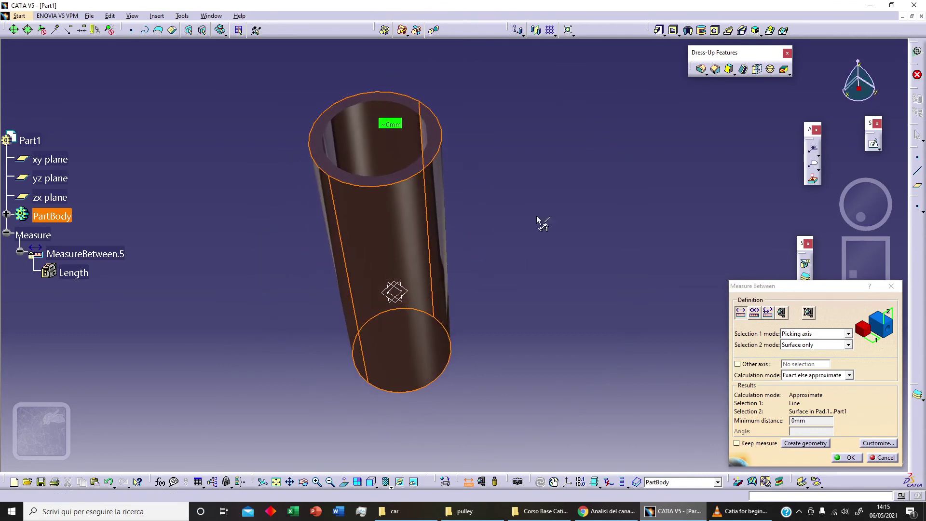
pyautogui.keyDown('ctrl'); pyautogui.moveTo(432, 170); pyautogui.dragTo(433, 192, button='middle'); pyautogui.keyUp('ctrl')
# Step: Measure from the arc centre of the tube's top edge to its surface, reading 25 mm
pyautogui.click(830, 333)
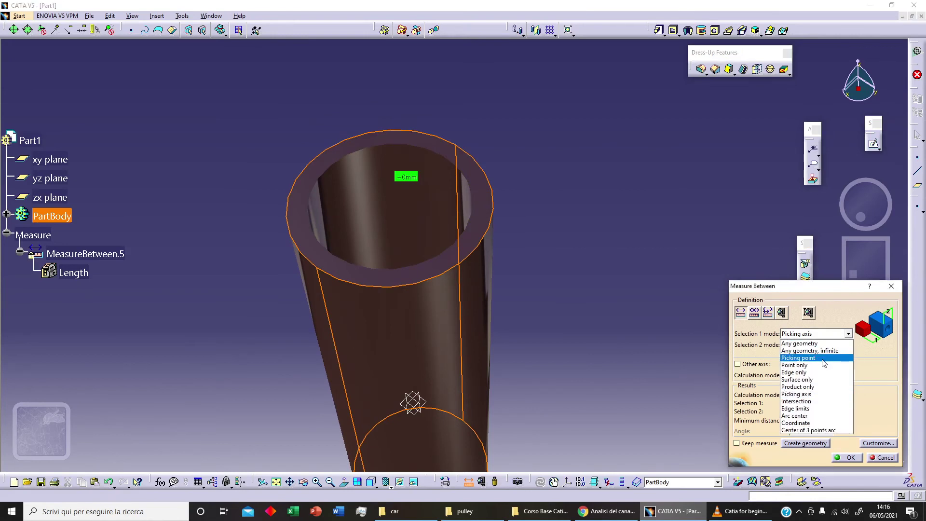
pyautogui.click(827, 416)
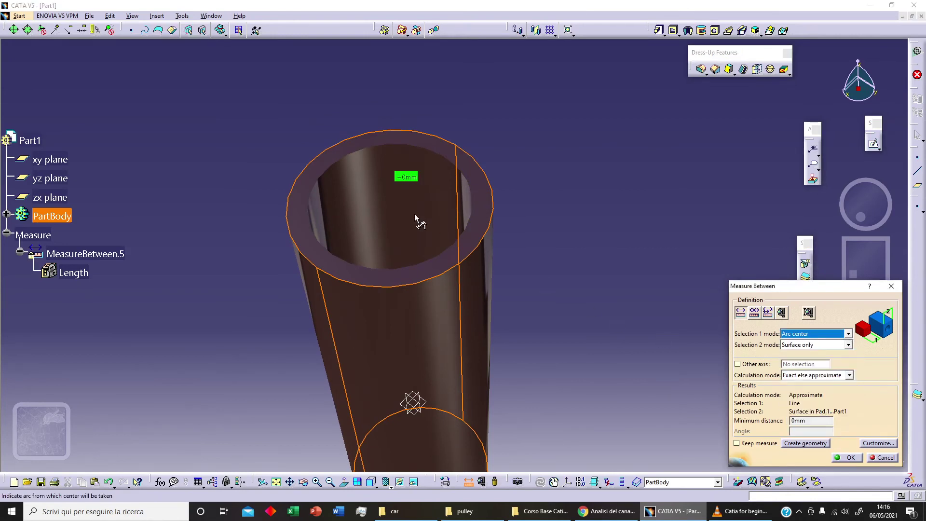
pyautogui.click(439, 262)
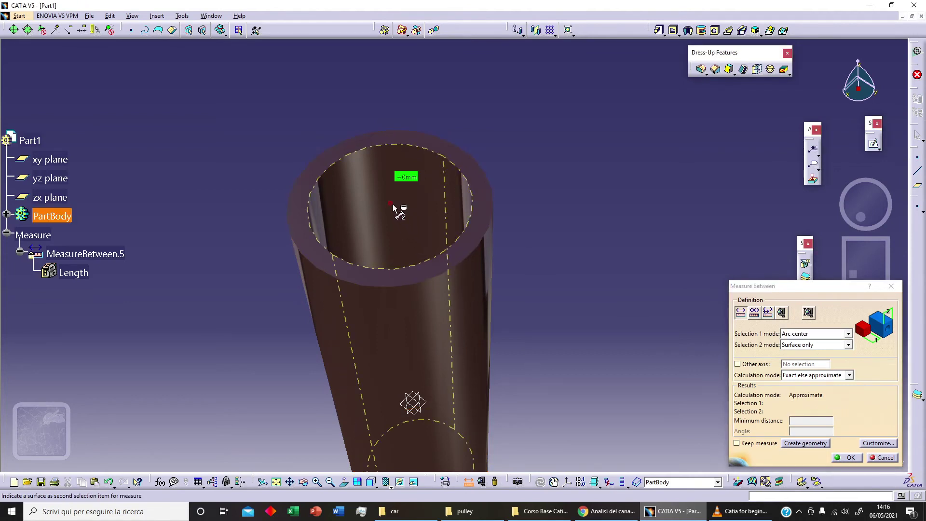
pyautogui.click(823, 347)
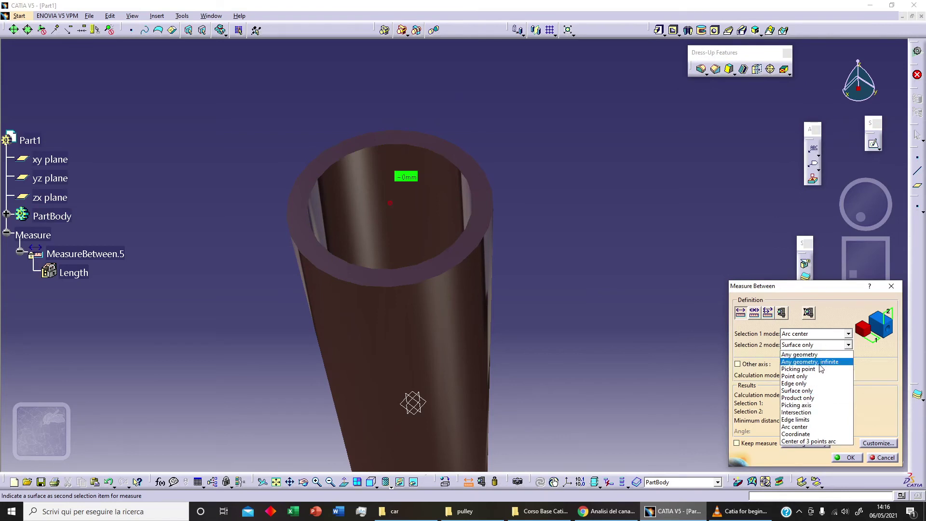
pyautogui.click(818, 390)
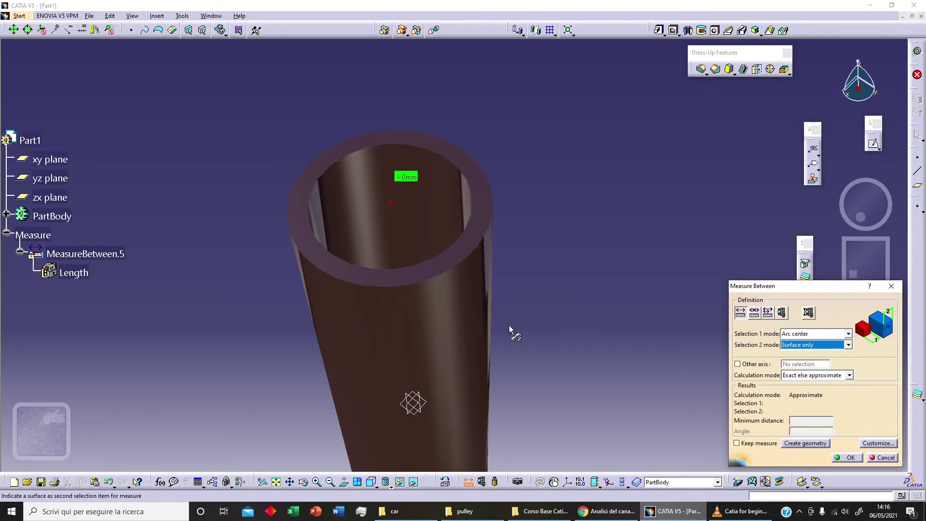
pyautogui.click(458, 309)
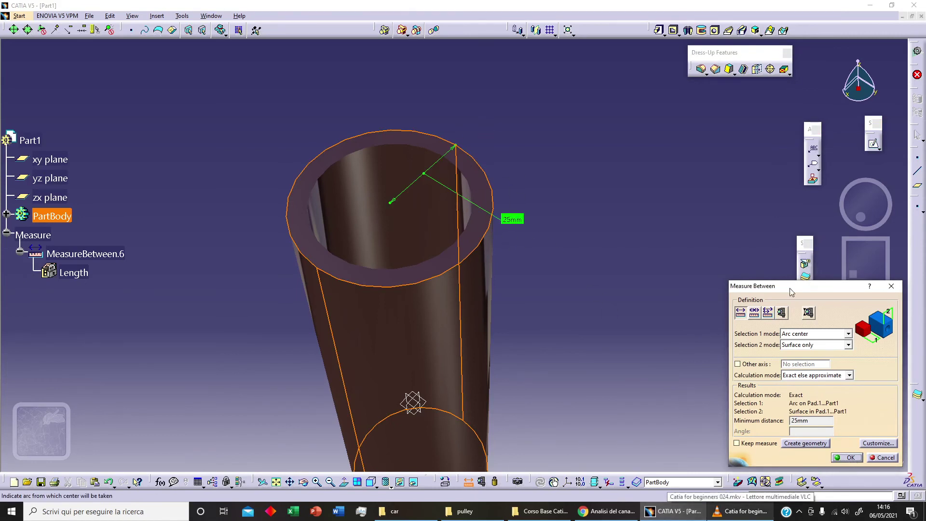
# Step: Leave the first selection on Arc center and close the measurement without keeping it
pyautogui.click(816, 332)
pyautogui.click(816, 332)
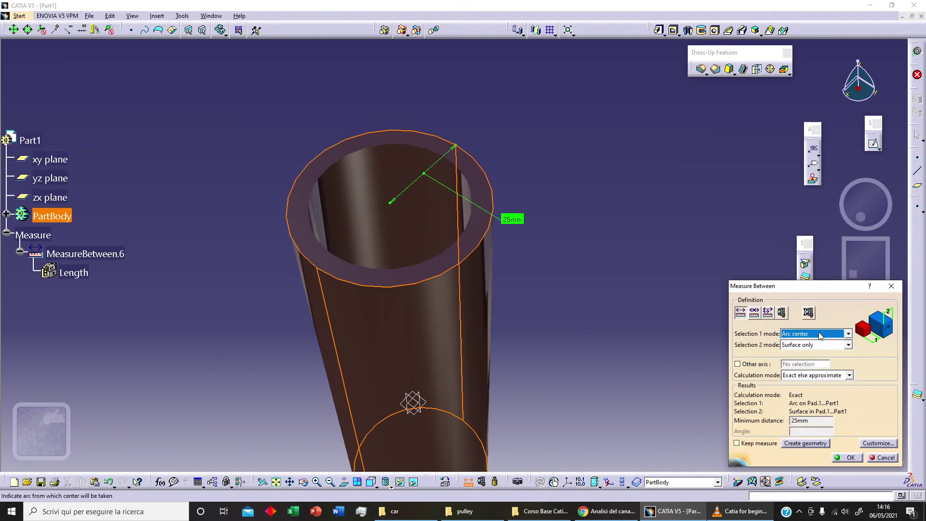
pyautogui.click(848, 457)
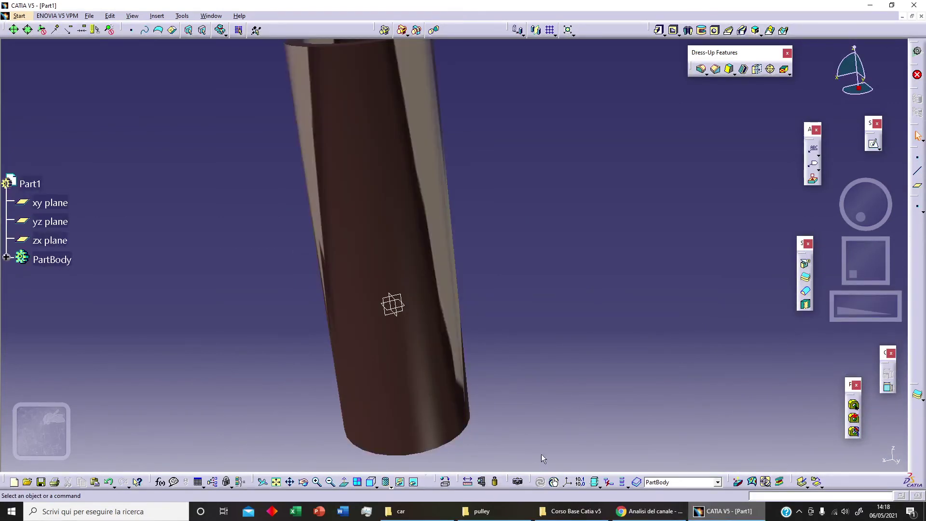
# Step: Measure PartBody's inertia: 0,944 kg mass, 1,06e-004 m3 volume, 8900 kg/m3 density
pyautogui.click(495, 481)
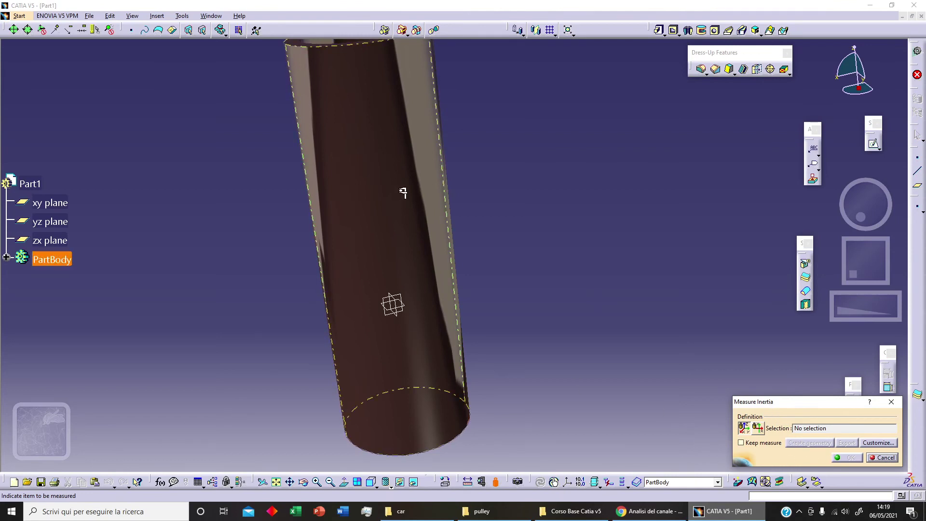
pyautogui.click(64, 263)
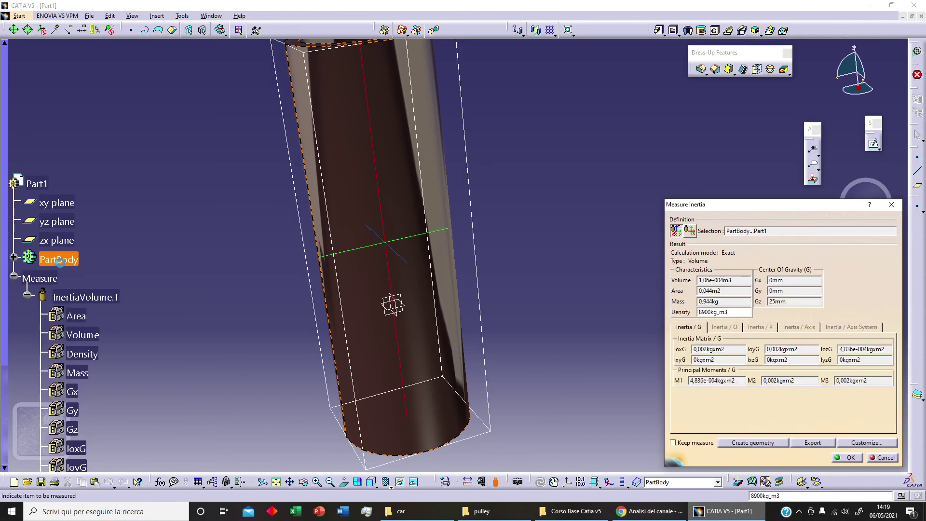